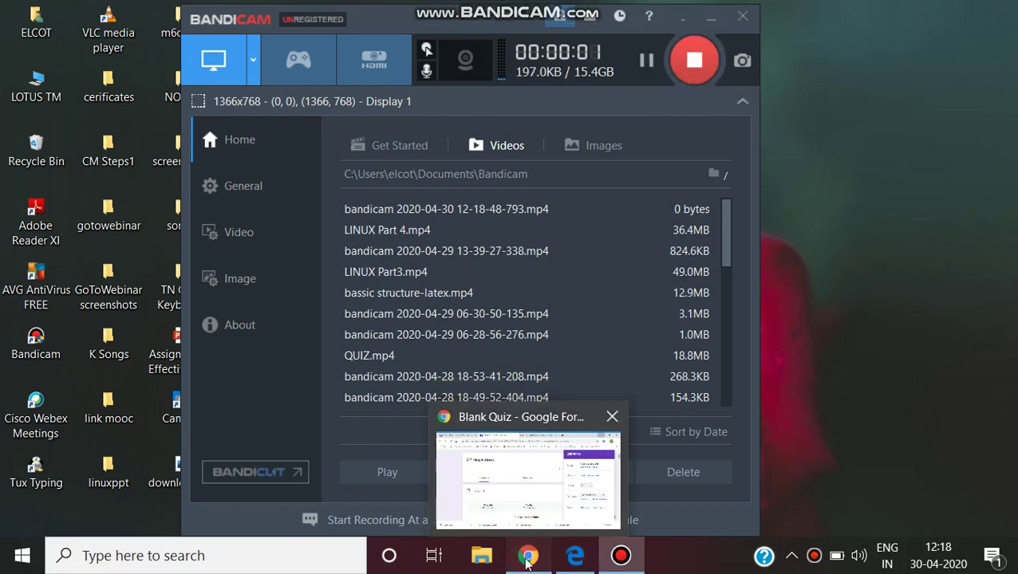
Switch to Chrome, bring the Blank Quiz form's header into view and minimize the Certify'em controls.
click(527, 560)
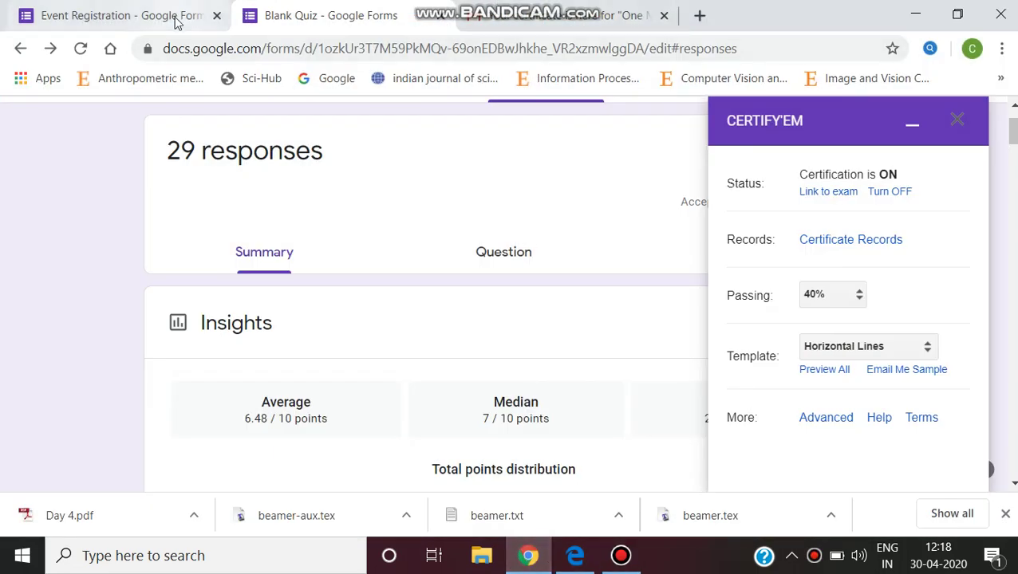
scroll(411, 389, up, 2)
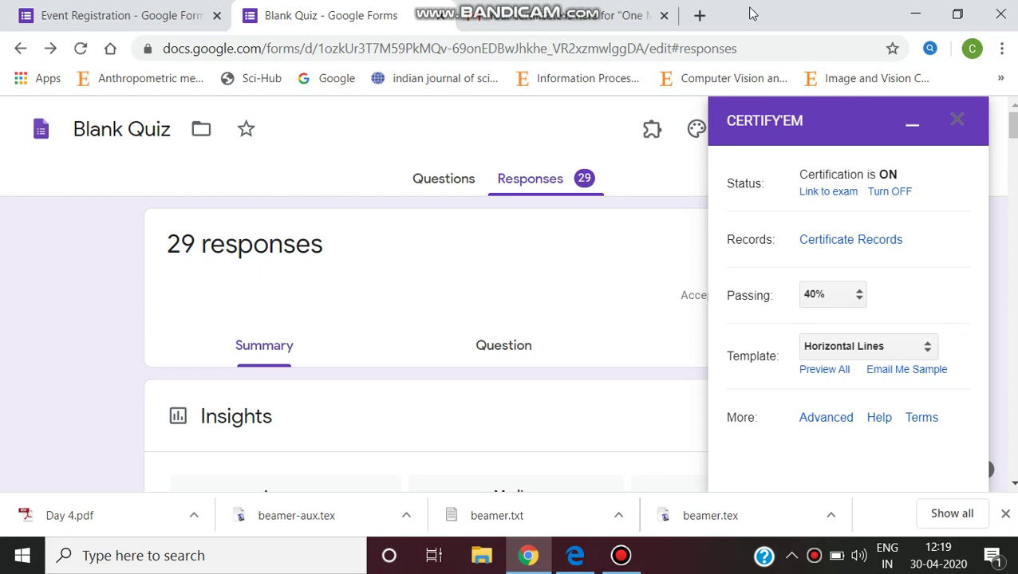
click(917, 128)
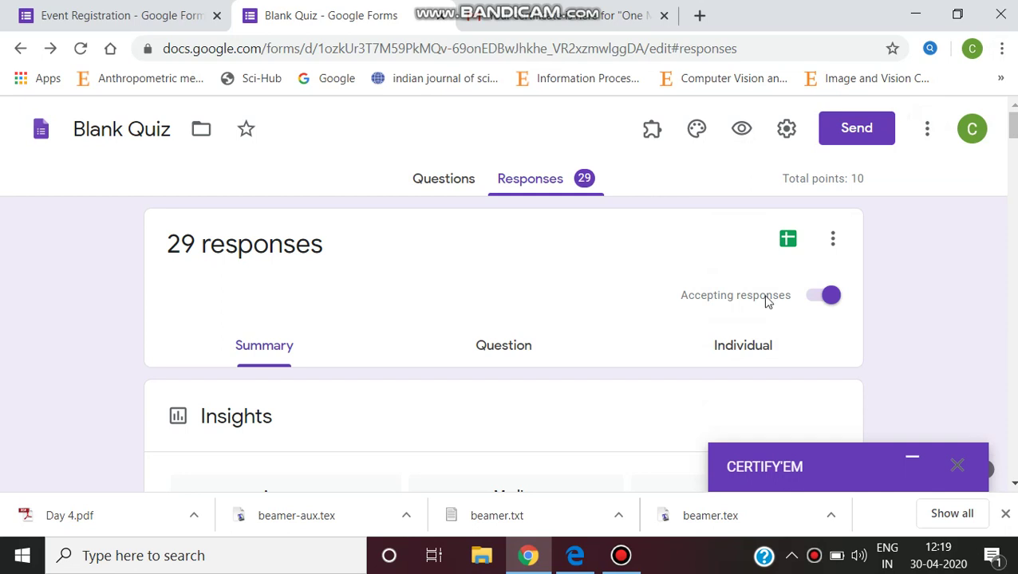
Review all questions of the One Mark Test quiz, from the email address field to question 10.
click(444, 180)
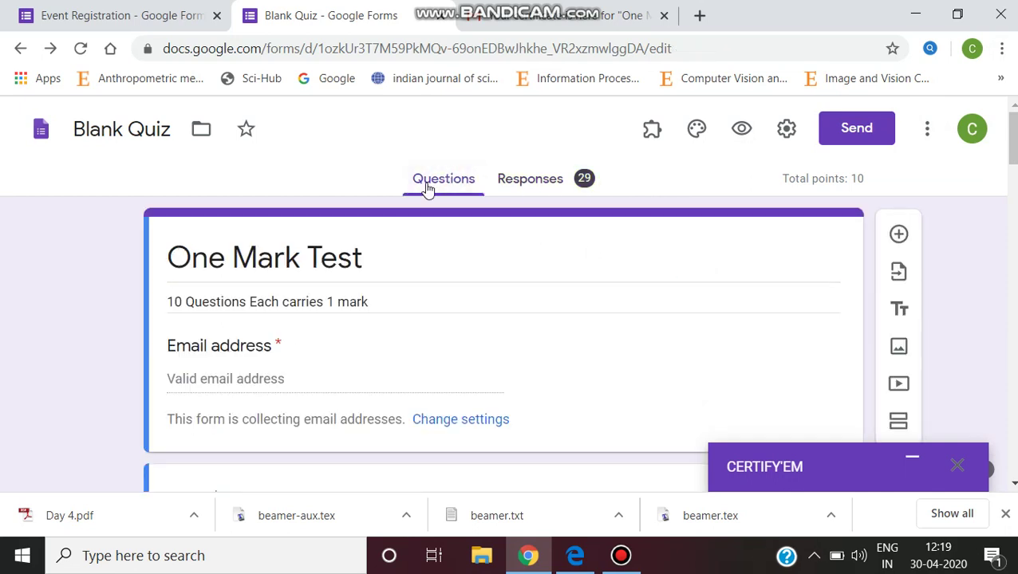
scroll(456, 325, down, 1)
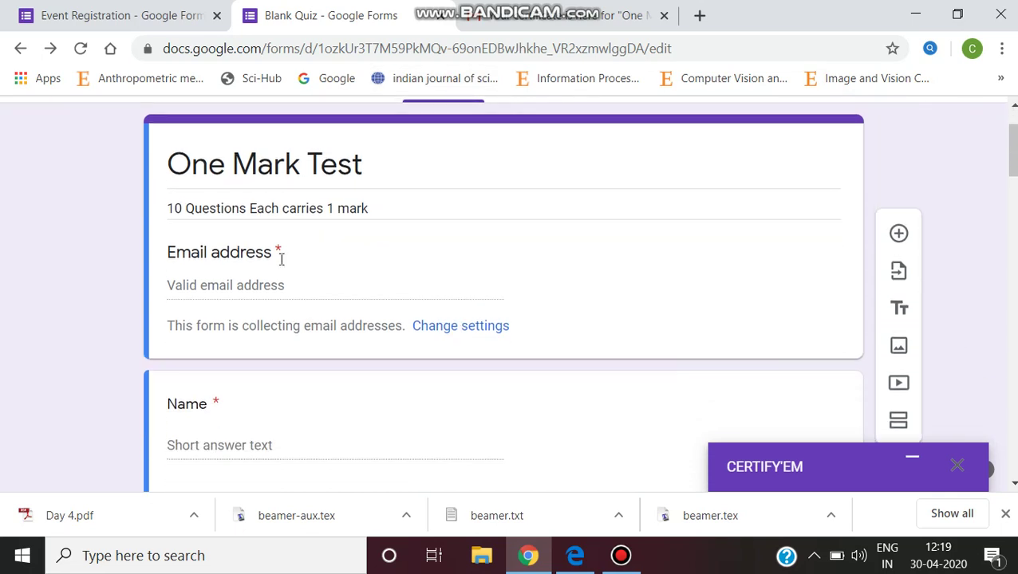
scroll(308, 300, down, 1)
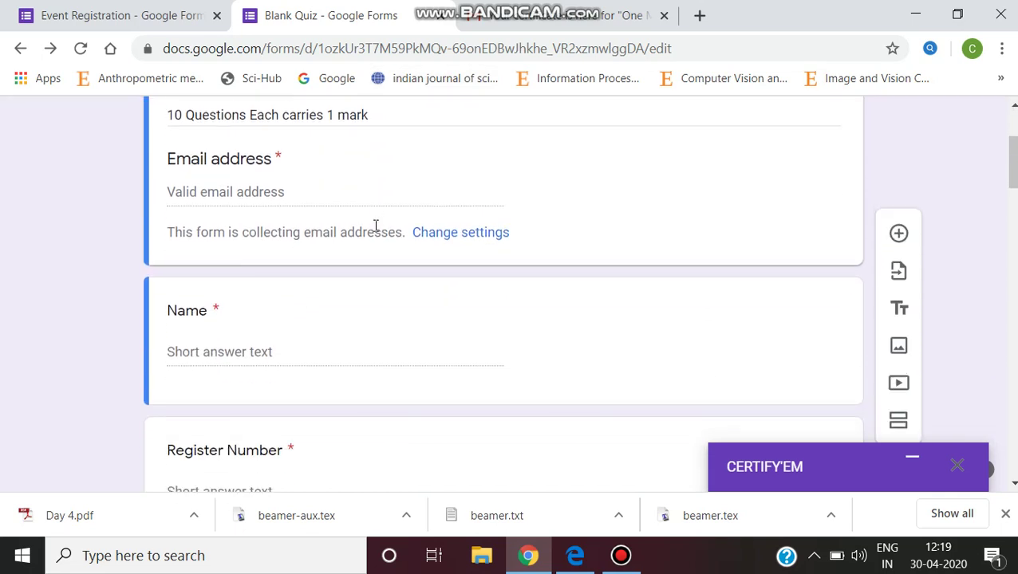
scroll(381, 283, down, 3)
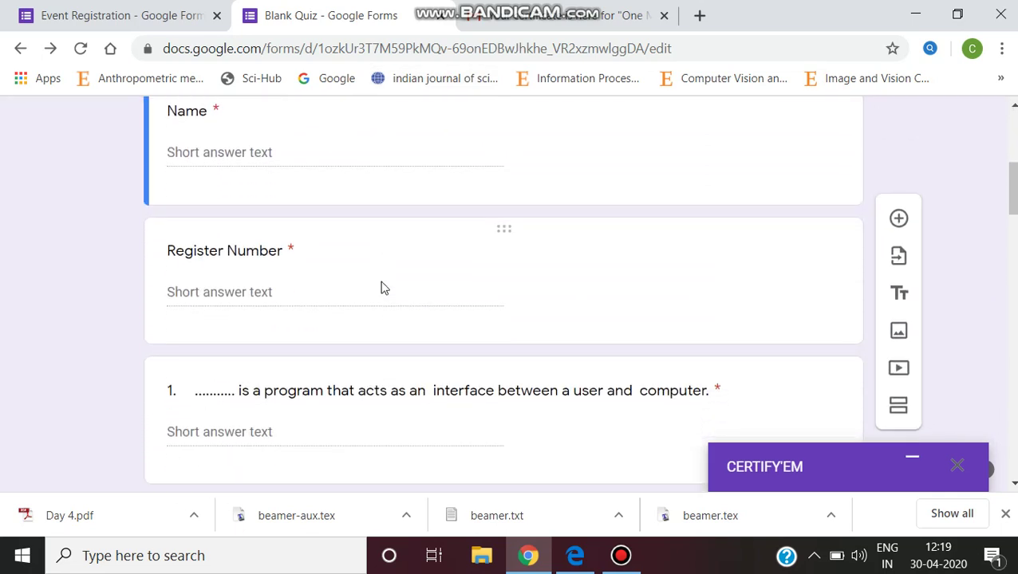
scroll(381, 285, down, 10)
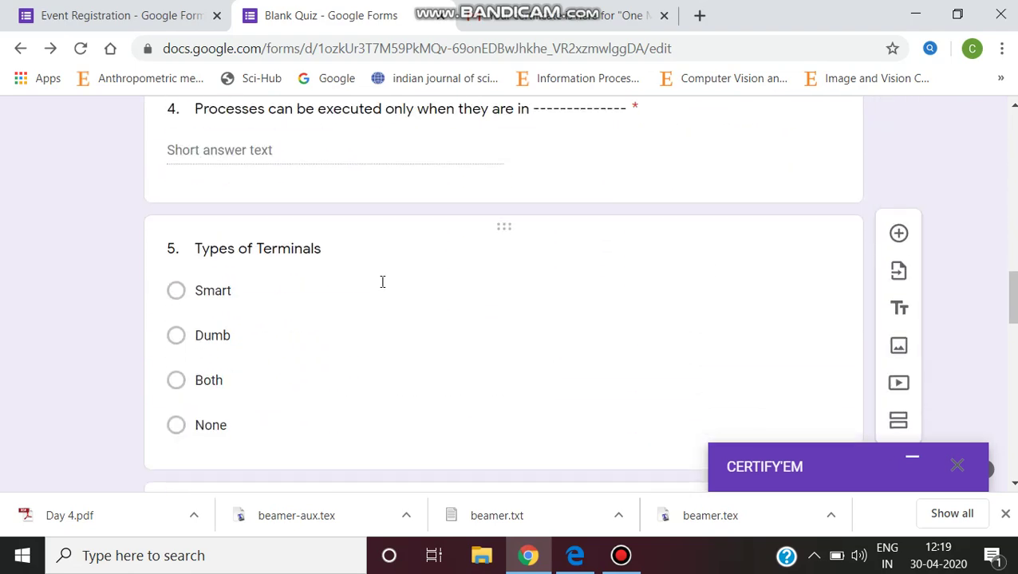
scroll(383, 282, down, 15)
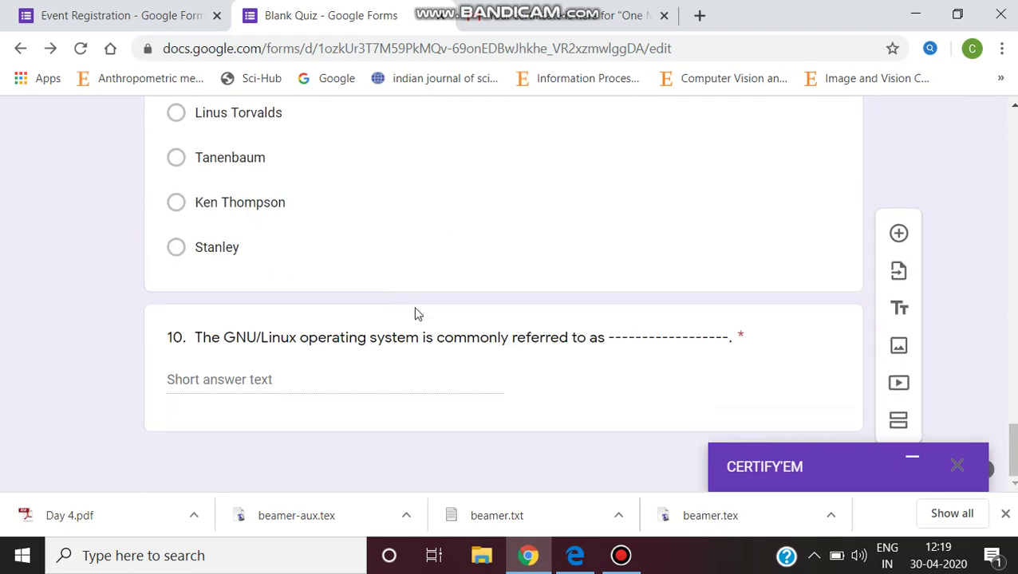
scroll(496, 312, up, 14)
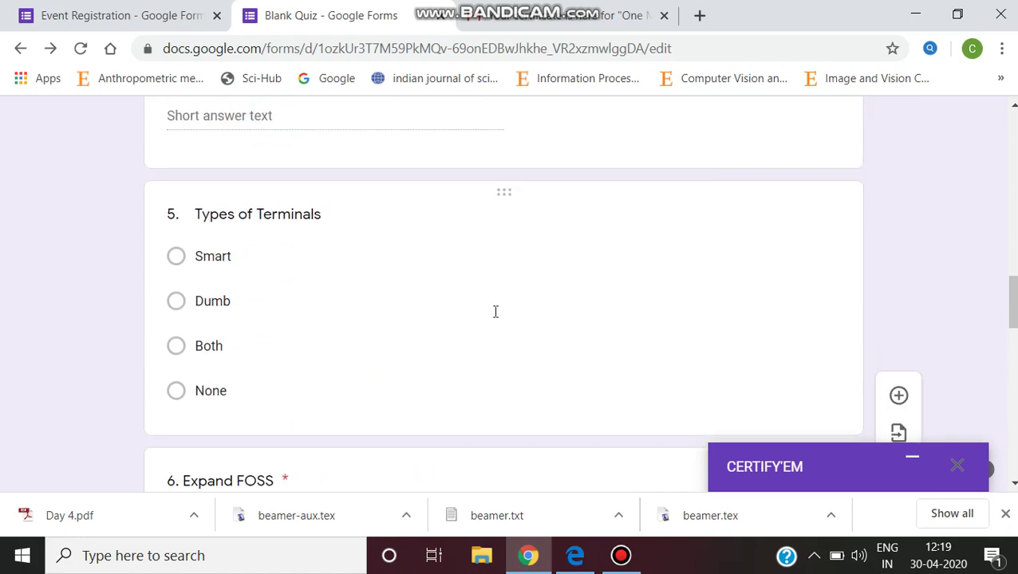
scroll(495, 312, up, 15)
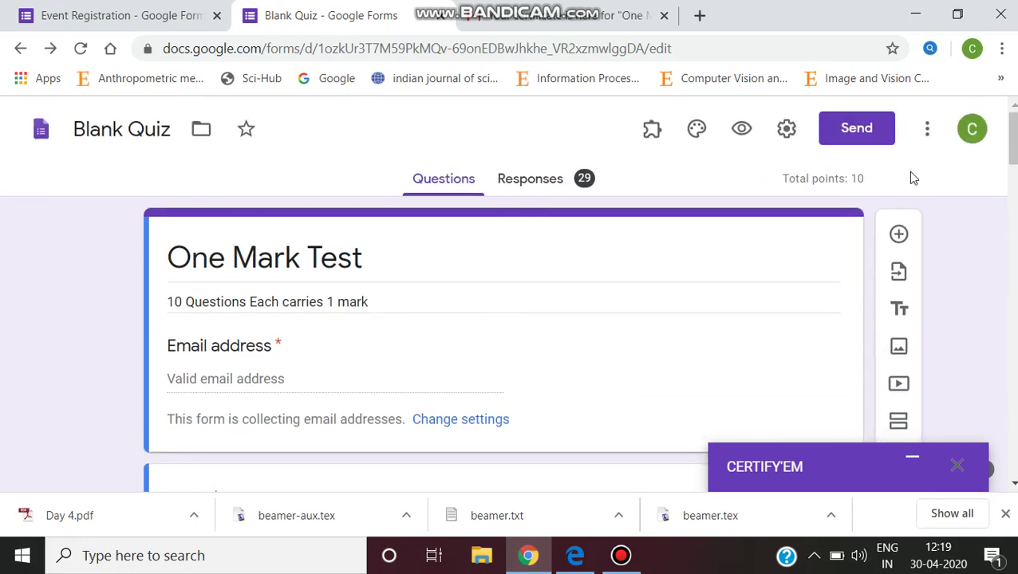
Examine the scores and answers in the quiz's linked response spreadsheet, and return to the Blank Quiz form.
click(556, 184)
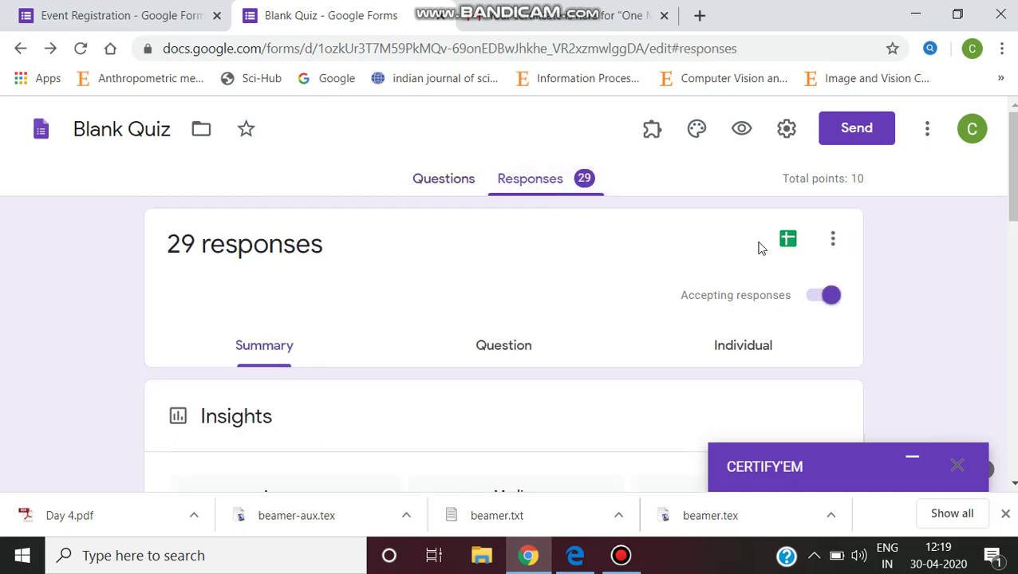
click(784, 239)
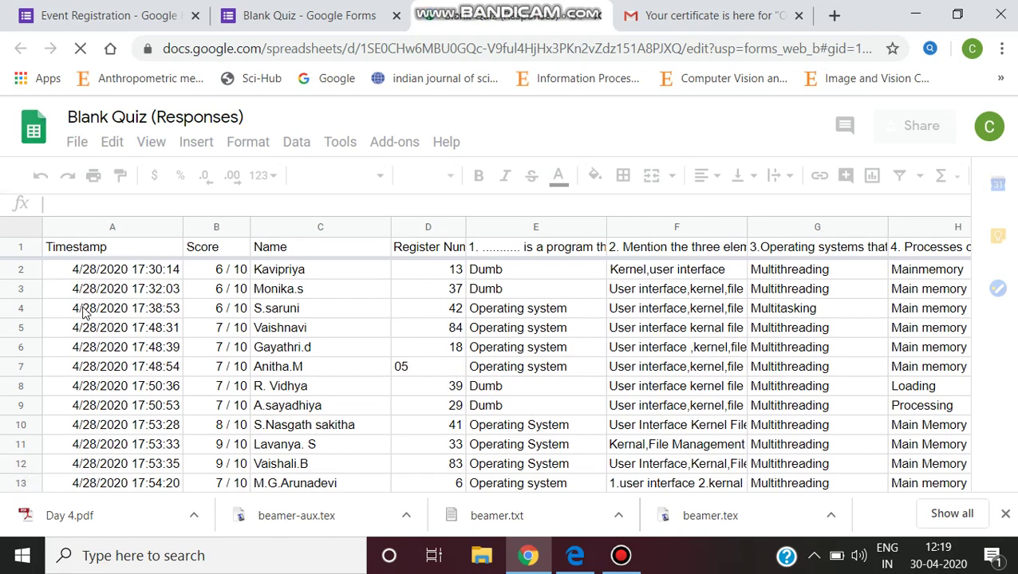
scroll(86, 314, down, 3)
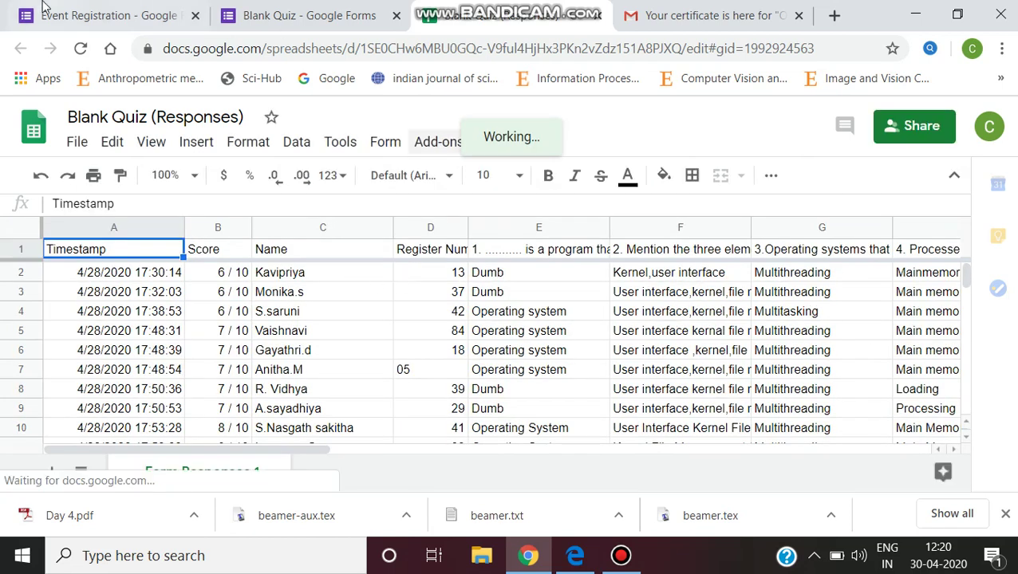
click(310, 16)
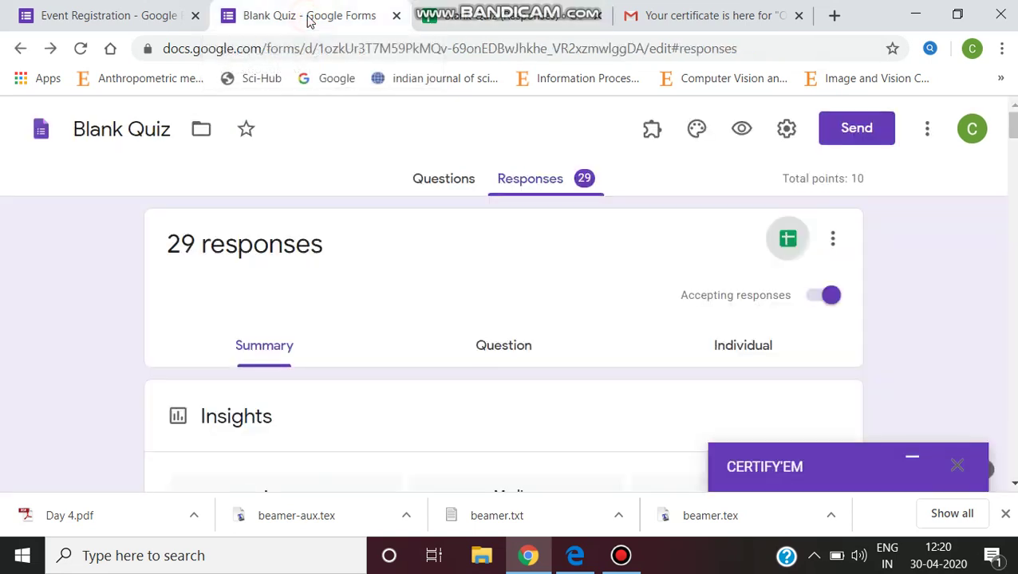
Look for the Certify'em add-on among the Forms add-ons in the G Suite Marketplace.
click(657, 132)
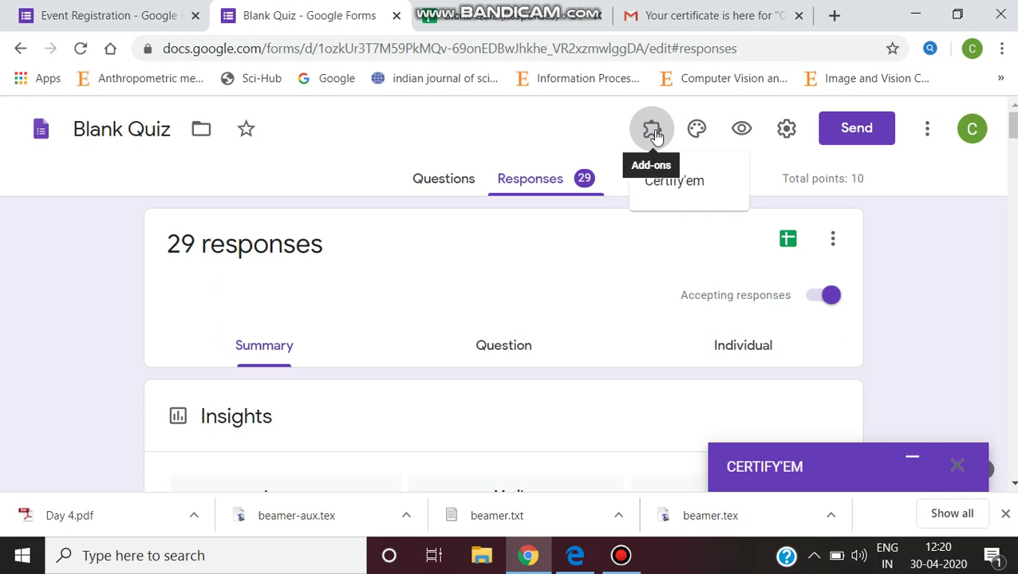
click(932, 130)
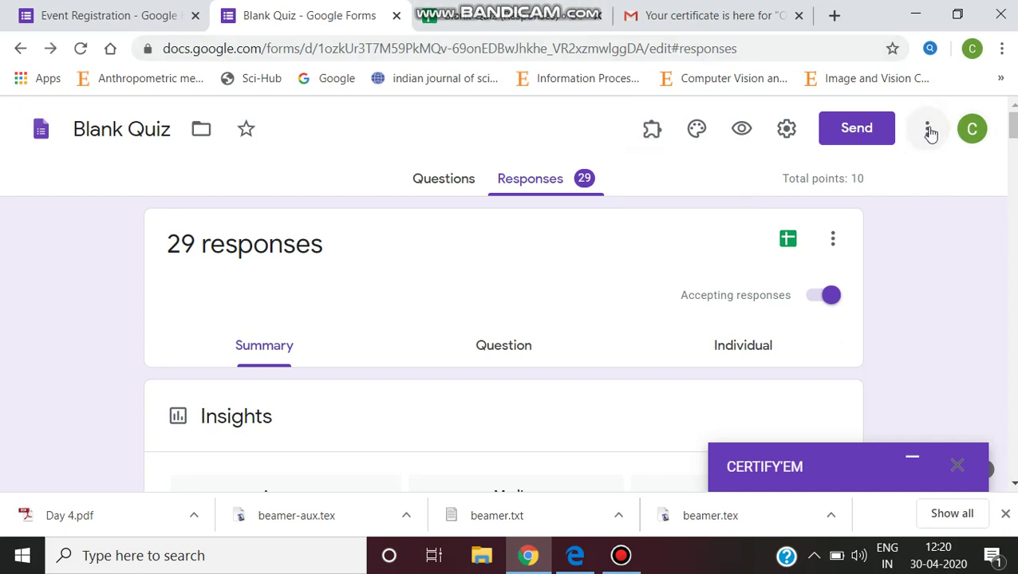
click(929, 131)
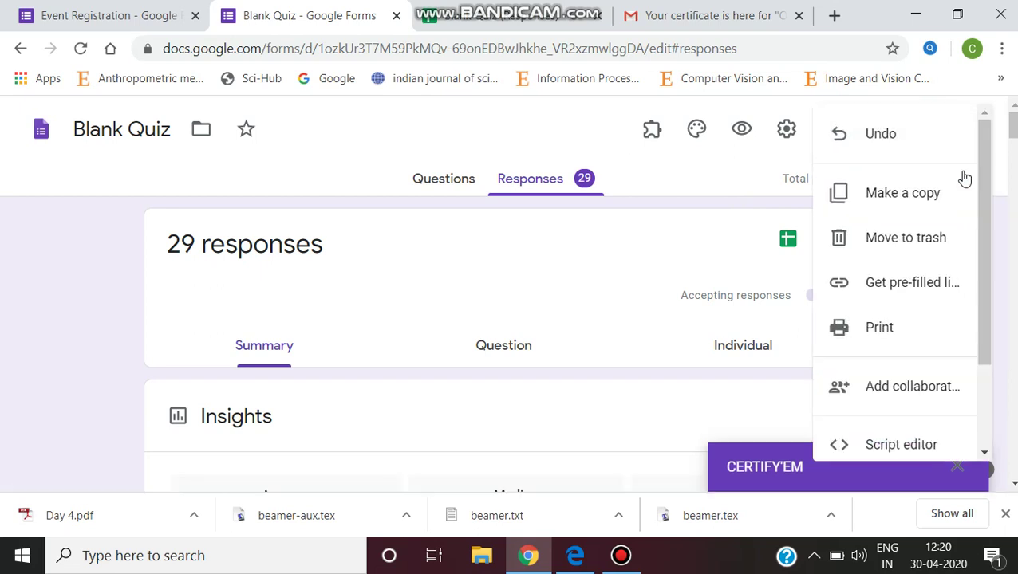
drag(978, 177, 978, 313)
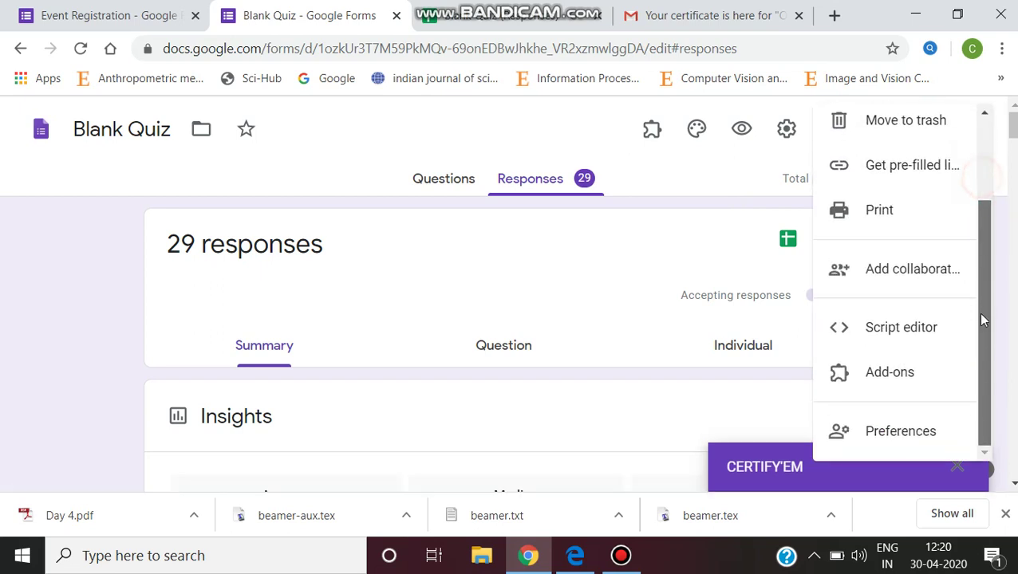
click(927, 373)
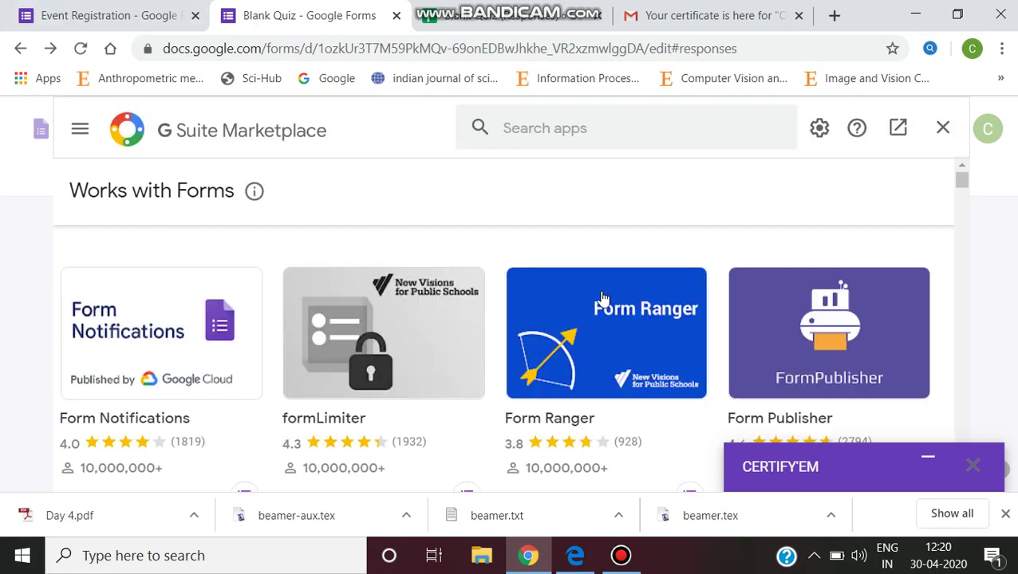
scroll(588, 323, down, 2)
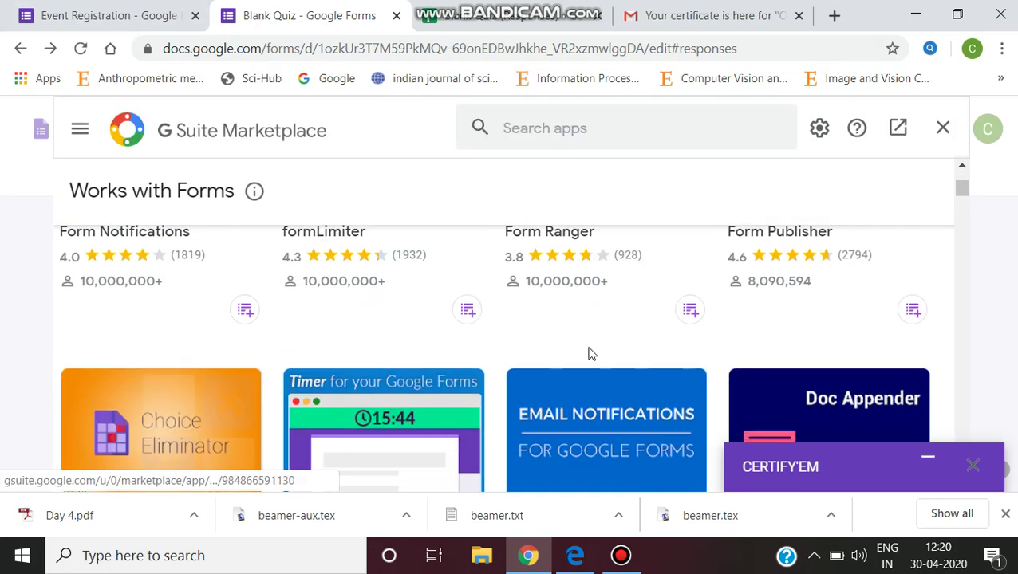
scroll(595, 359, down, 1)
scroll(558, 351, down, 4)
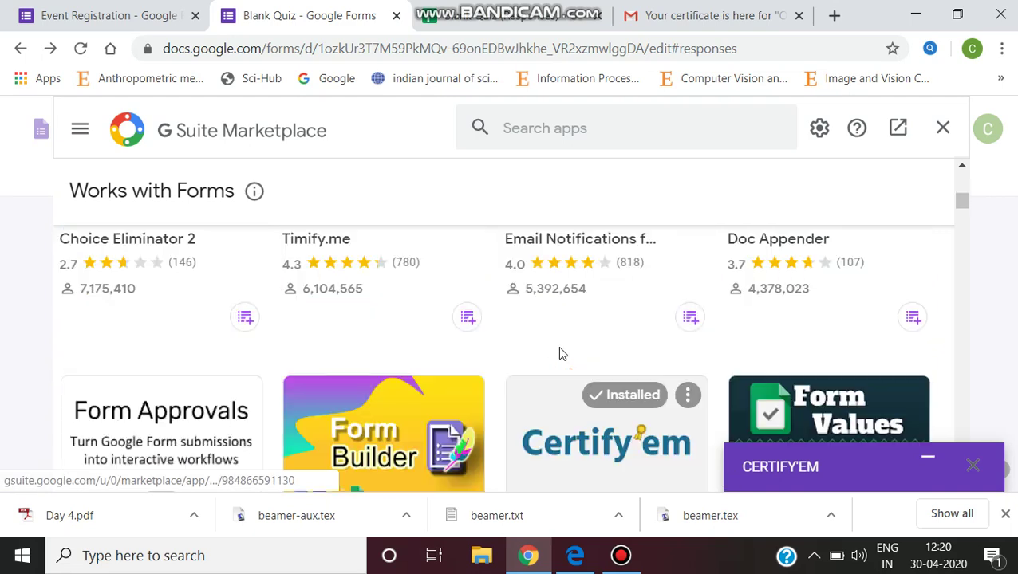
scroll(575, 330, up, 3)
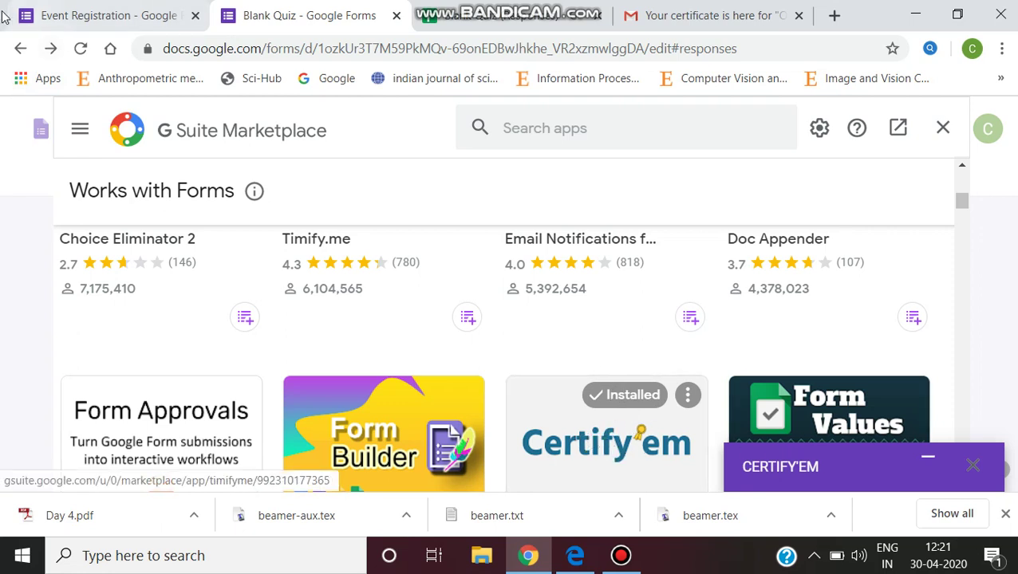
Go back to the Google Forms home page and reopen the Blank Quiz form from the recent forms.
click(20, 49)
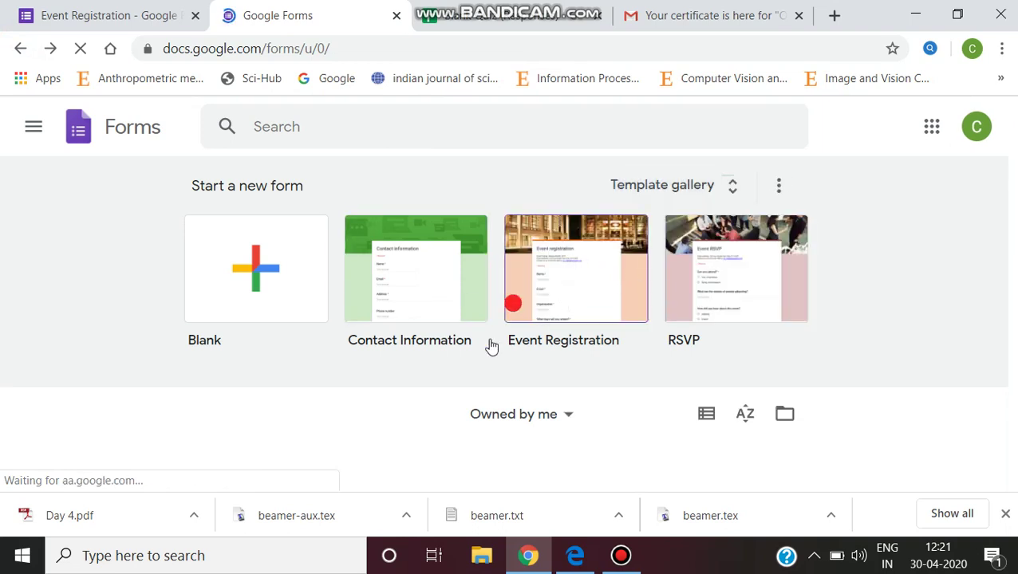
scroll(458, 345, down, 1)
scroll(536, 425, down, 1)
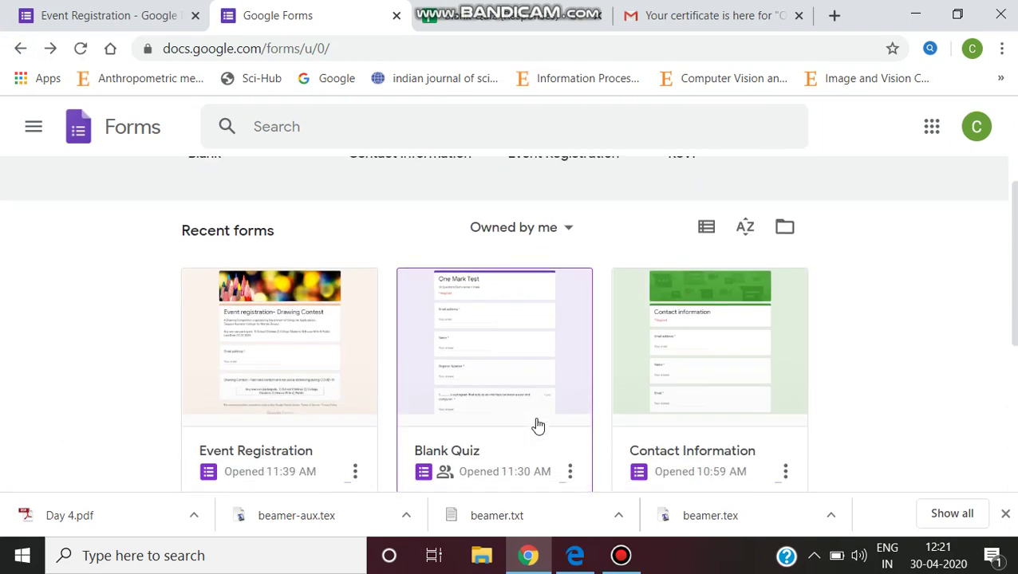
click(526, 398)
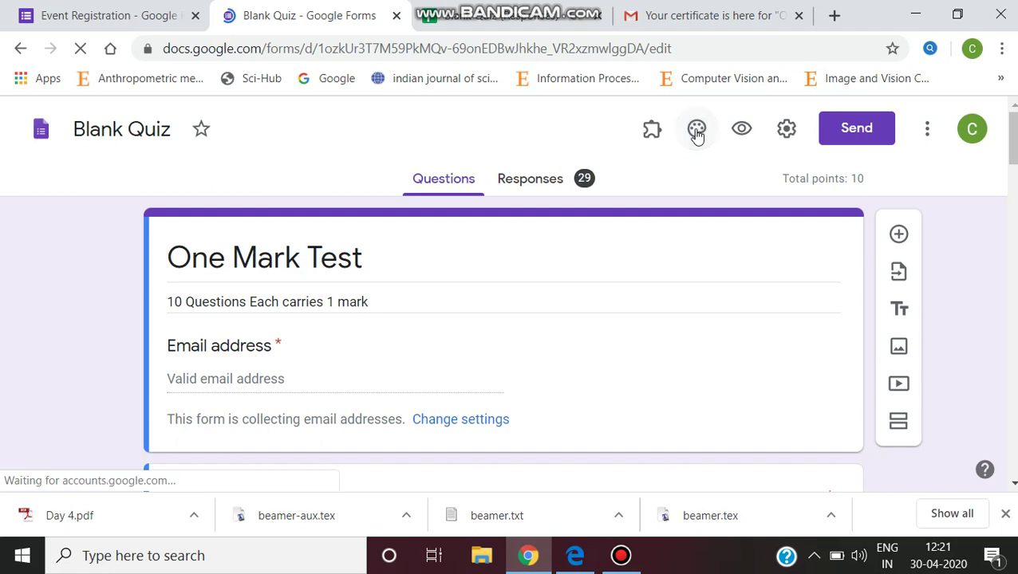
Show the Certify'em controls for the Blank Quiz form.
click(697, 131)
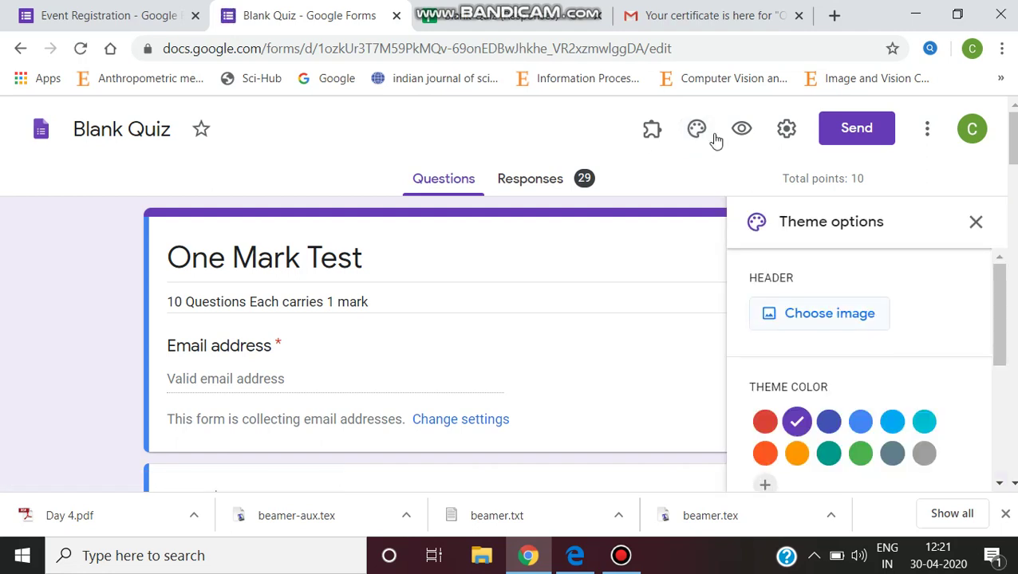
click(667, 140)
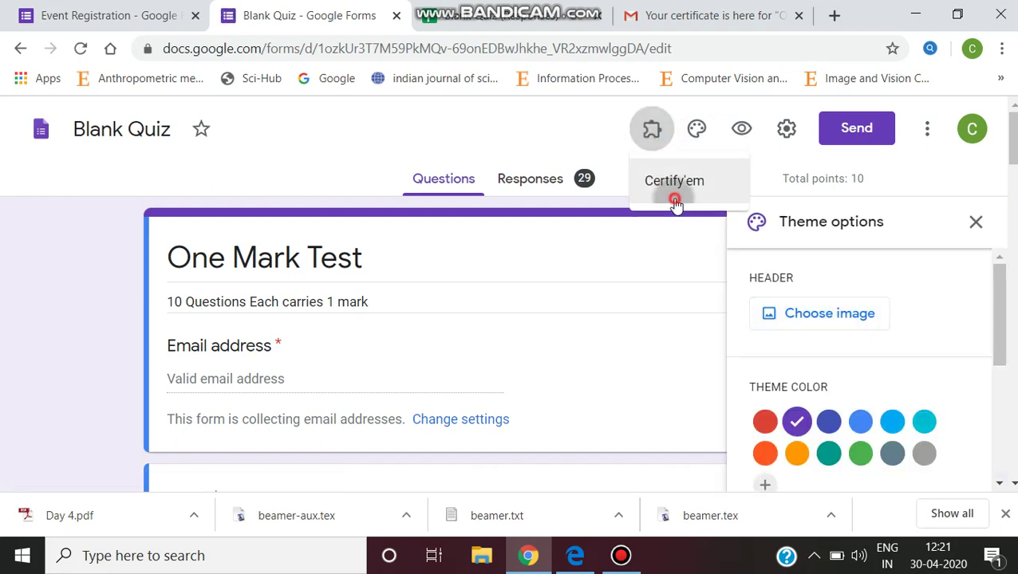
click(674, 195)
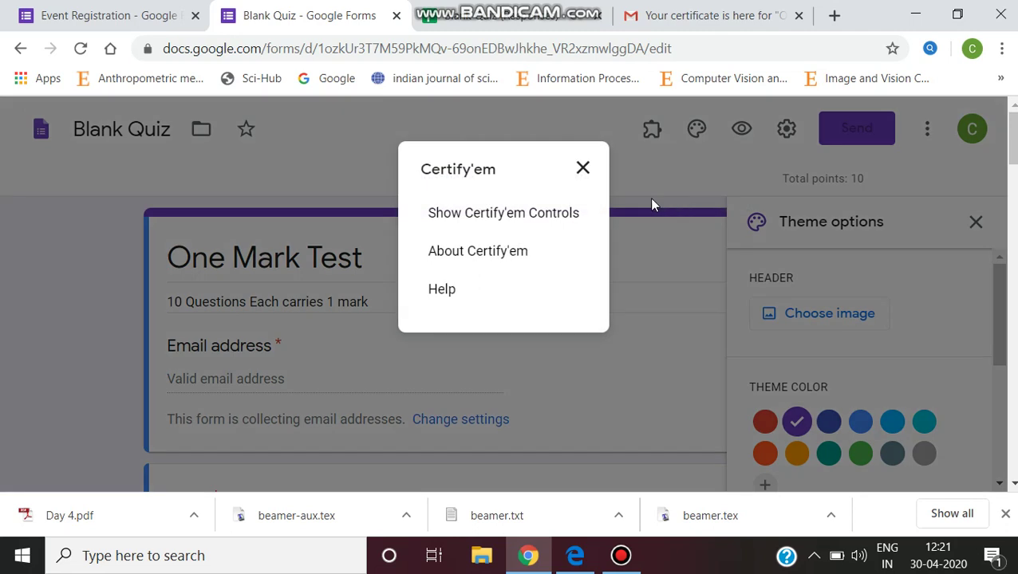
click(525, 226)
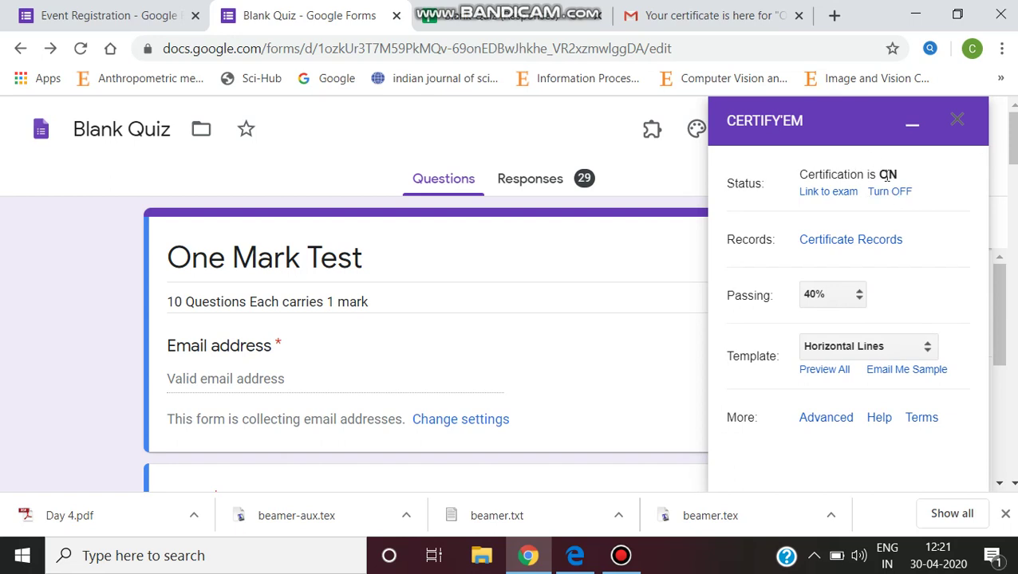
Turn certification off for the quiz and turn it on again.
click(883, 194)
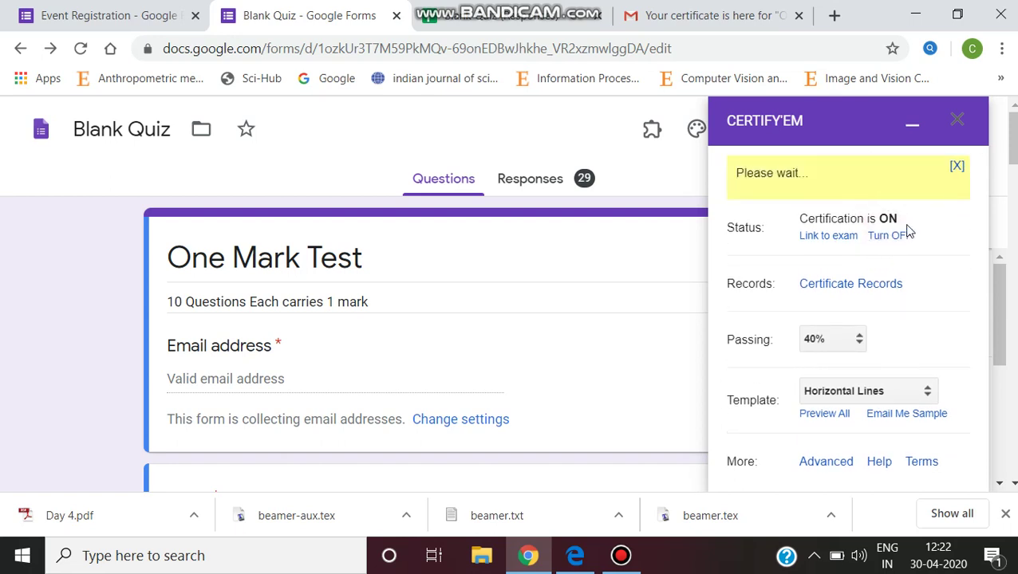
click(834, 198)
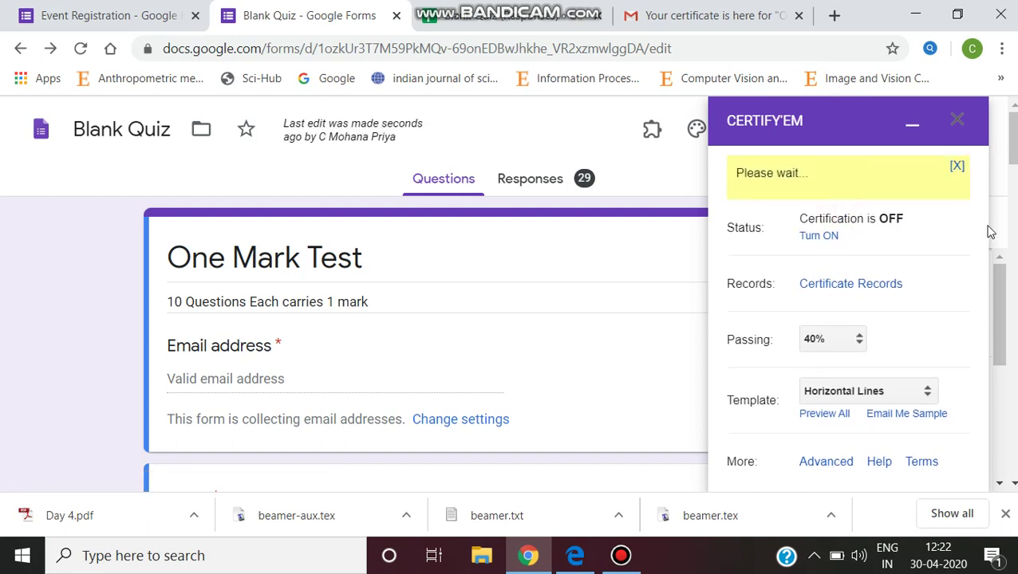
Set the passing score for certification to 40% and open the preview of all certificate templates.
scroll(848, 303, down, 1)
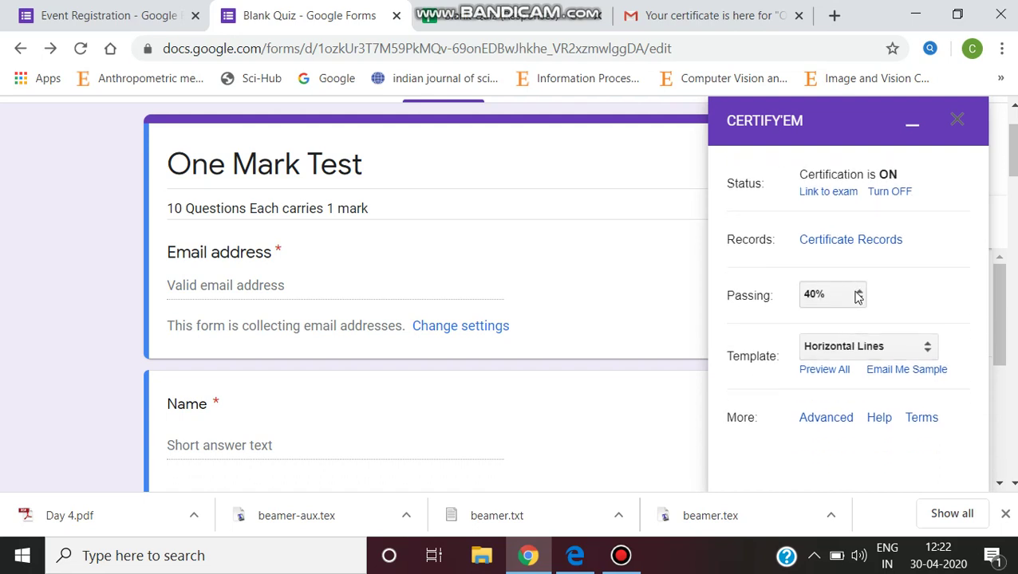
click(856, 295)
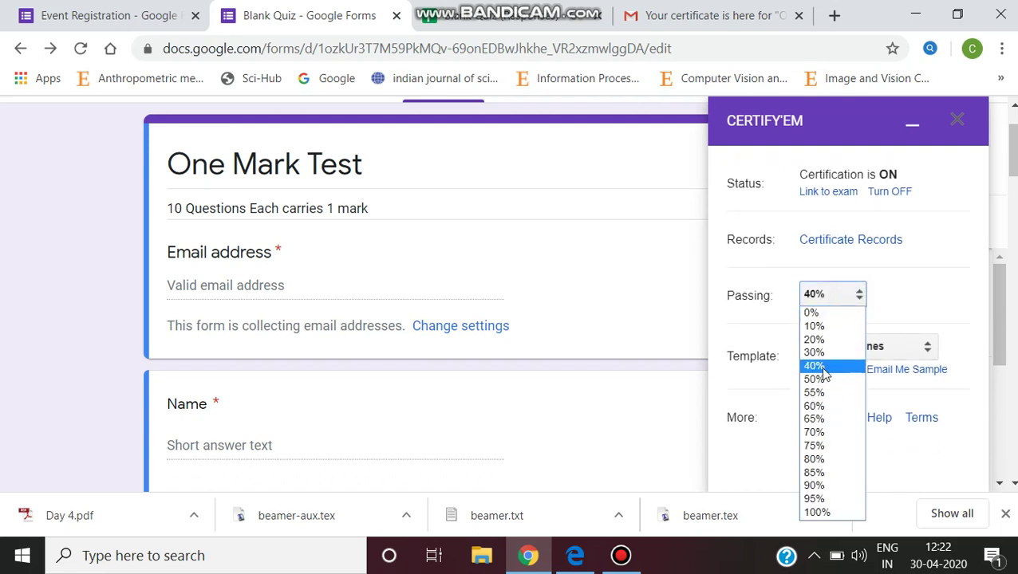
click(823, 365)
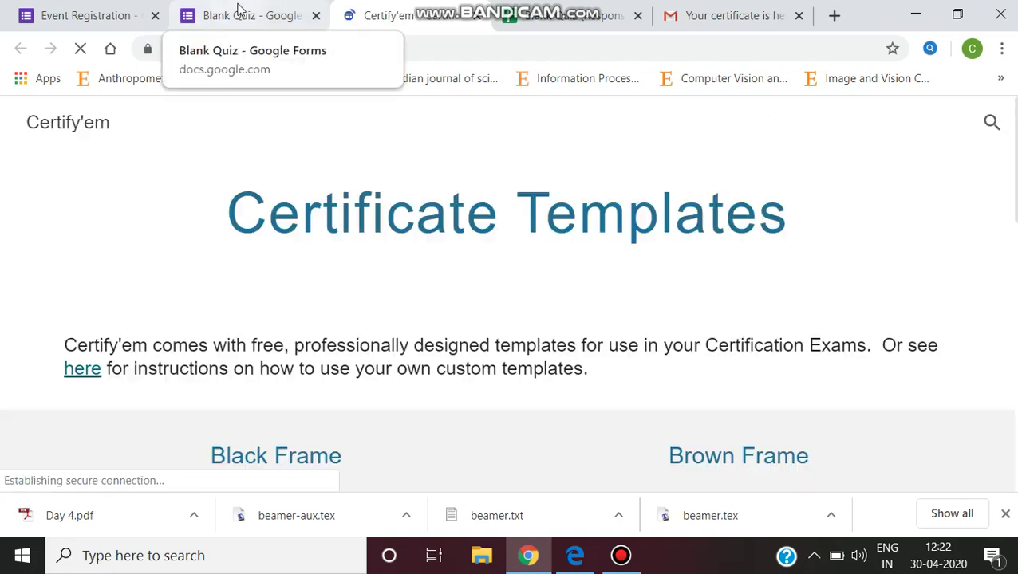
Browse the certificate designs on the Certificate Templates page, from Black Frame and Brown Frame through the ribbon and badge styles.
scroll(473, 236, down, 3)
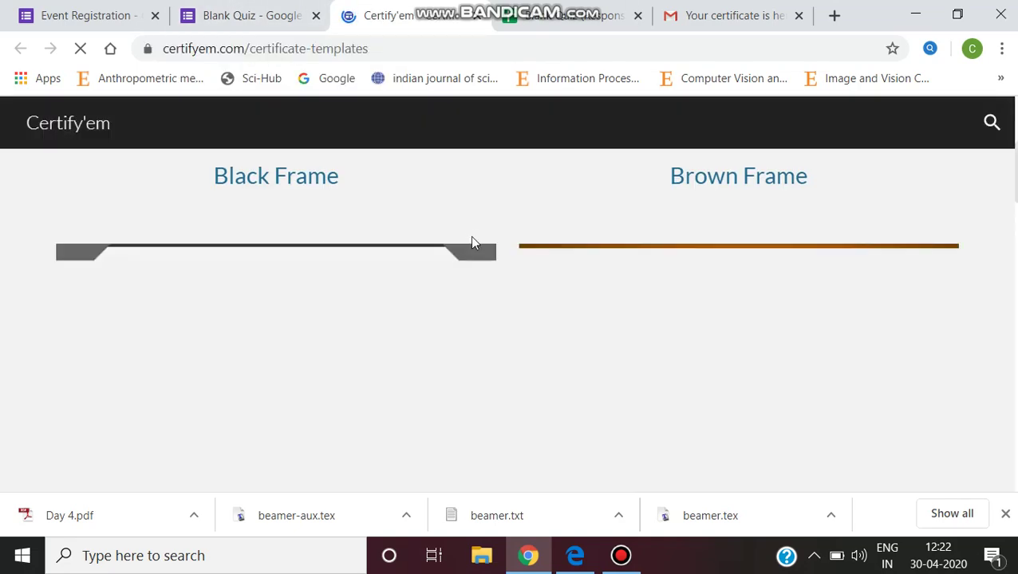
scroll(456, 336, up, 4)
scroll(357, 308, down, 2)
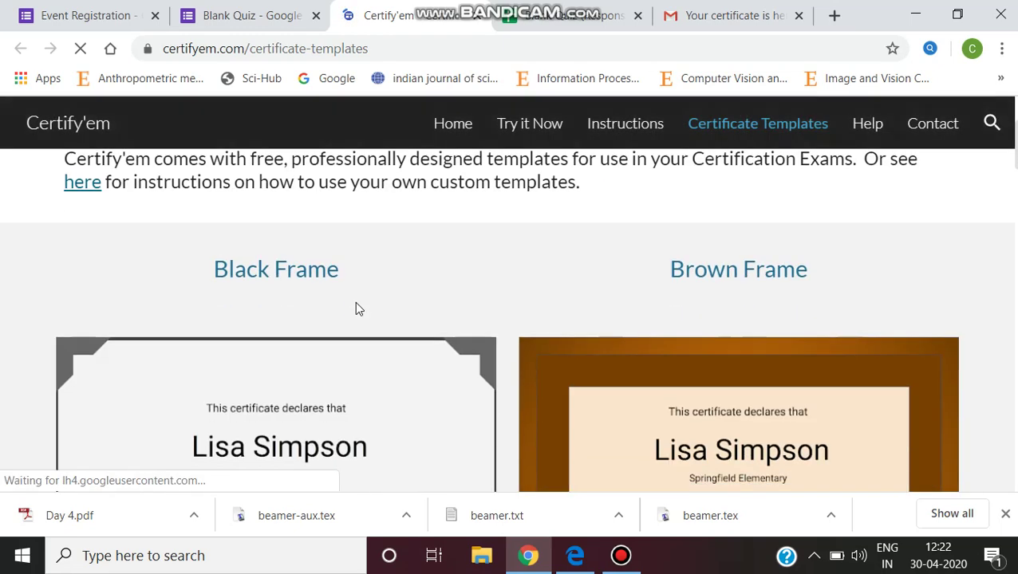
scroll(357, 309, down, 1)
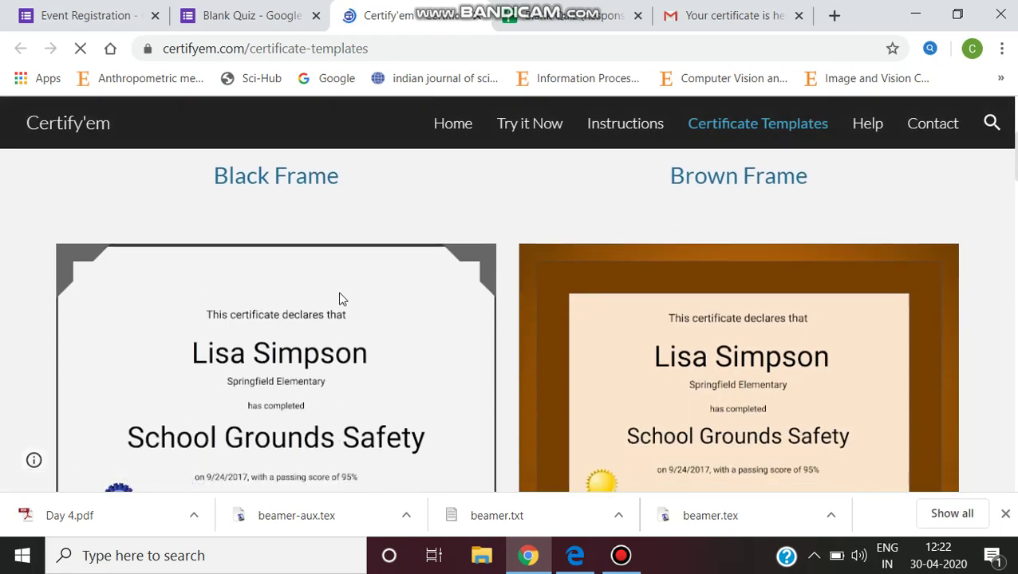
scroll(807, 268, down, 6)
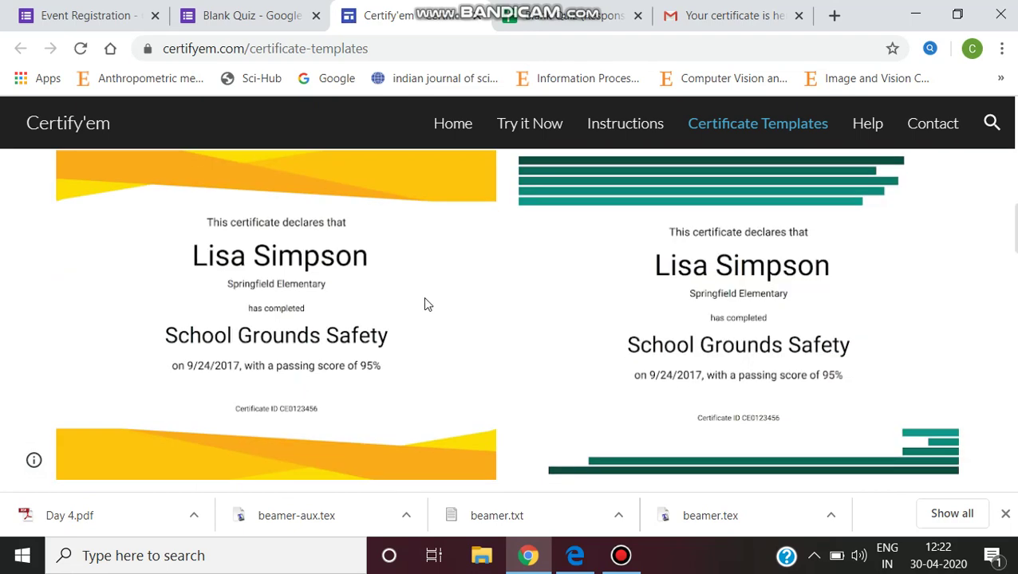
scroll(805, 287, down, 5)
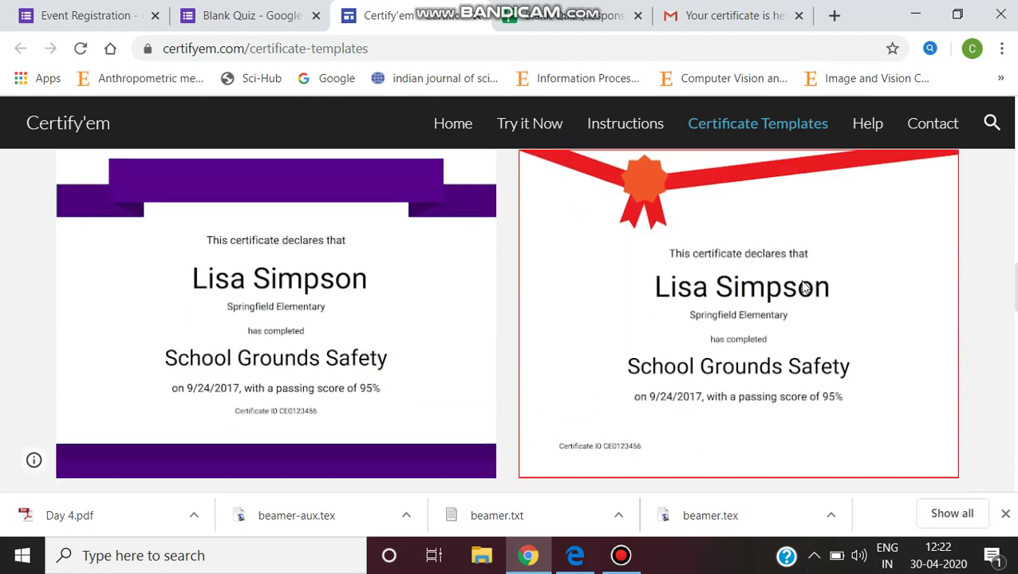
scroll(804, 287, down, 4)
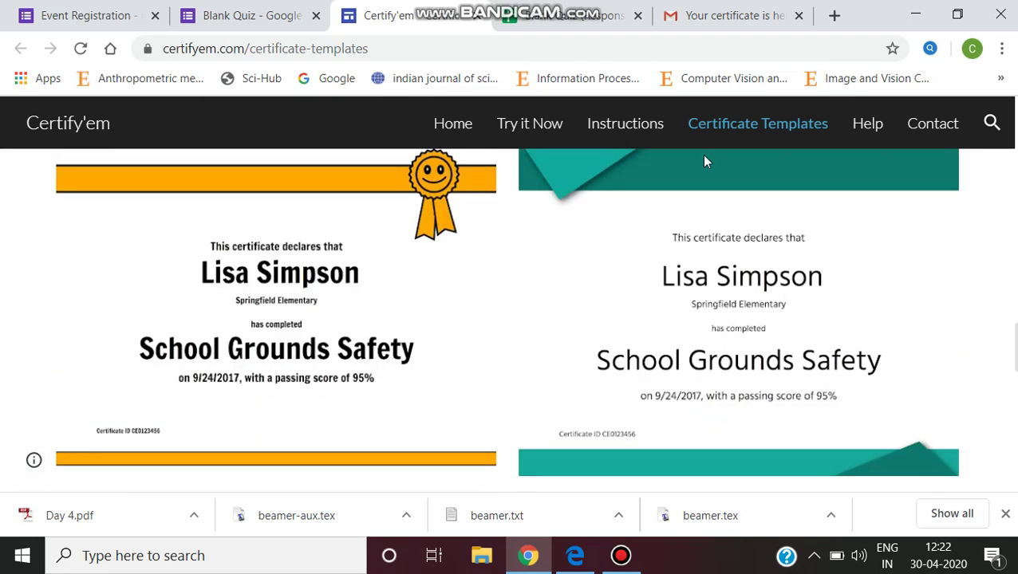
Return to the Blank Quiz form and open the Certify'em advanced options, moving the dialog clear of the add-on controls.
click(241, 15)
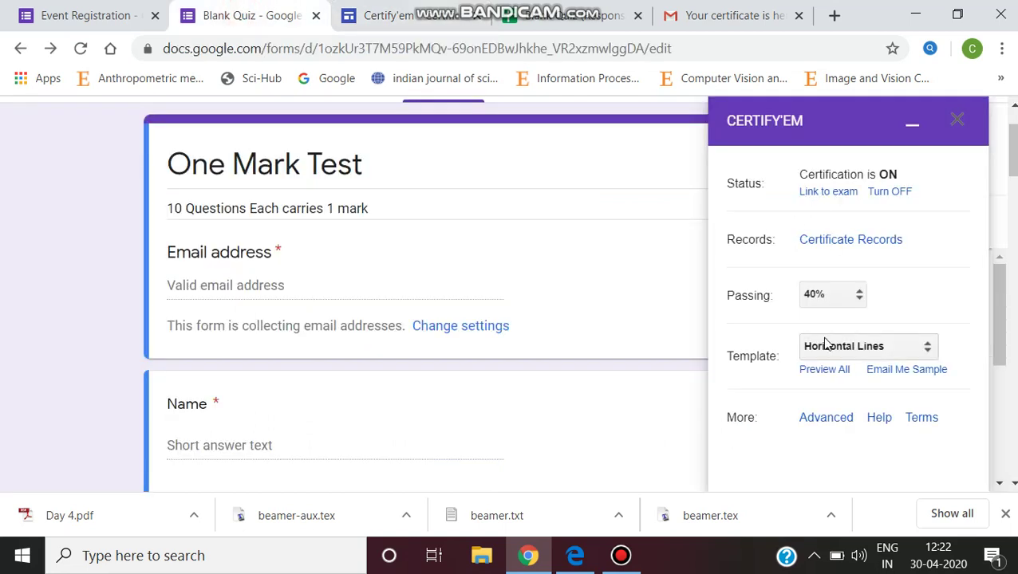
scroll(827, 343, down, 1)
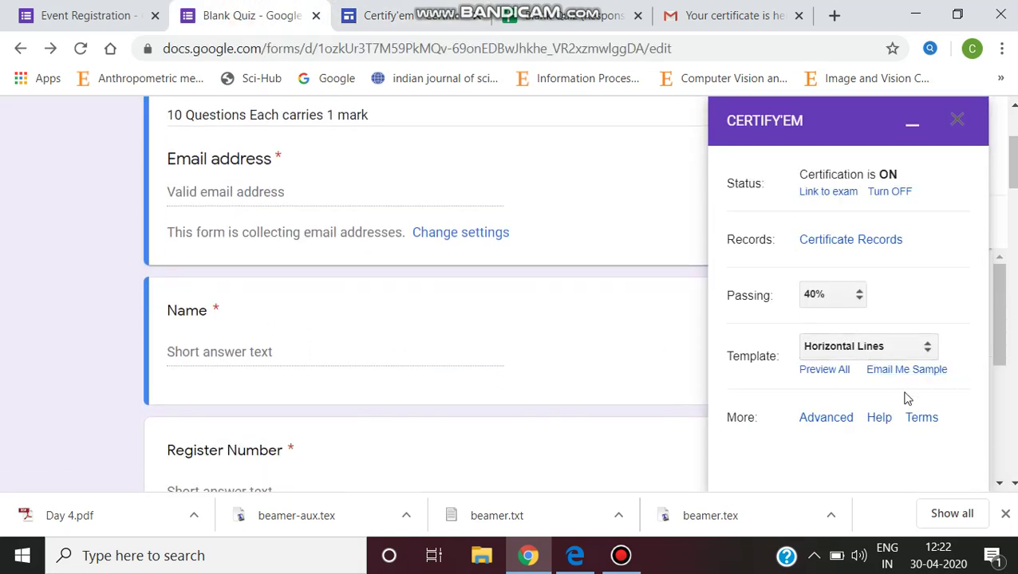
scroll(906, 400, down, 1)
click(834, 418)
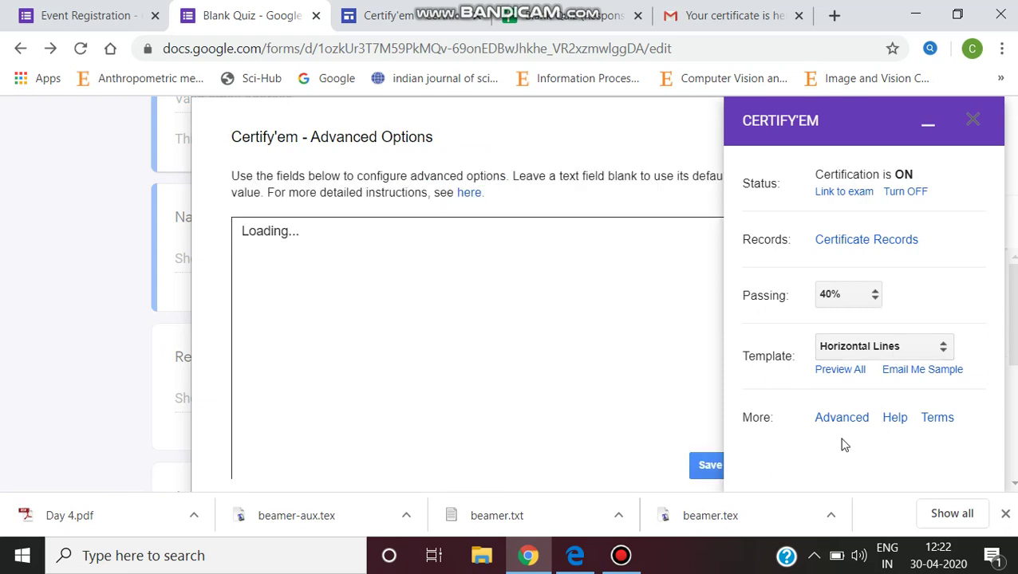
click(541, 125)
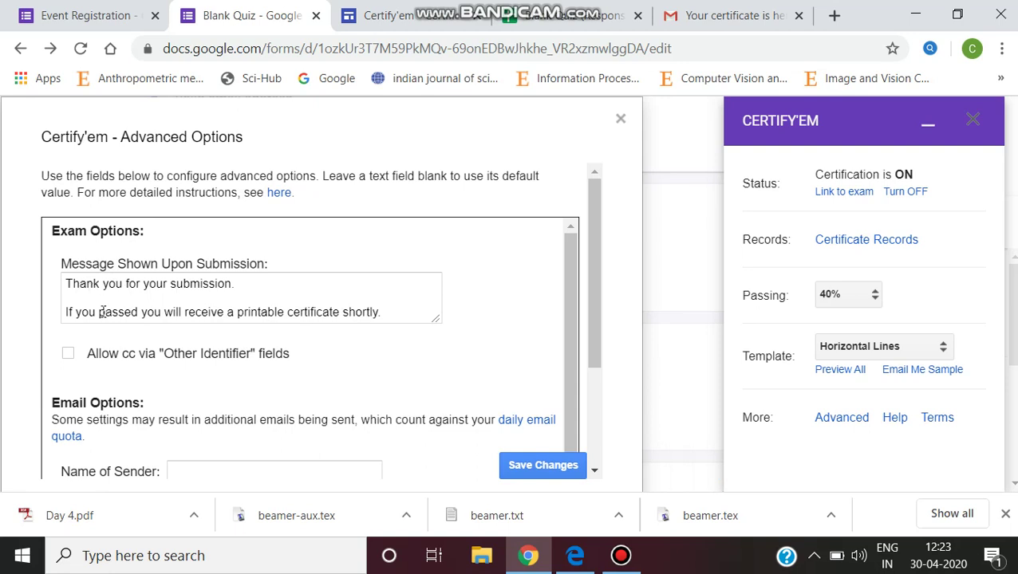
Review the message shown upon submission and the email options for sender name, subject, body and Bcc in the advanced options.
drag(84, 294, 361, 319)
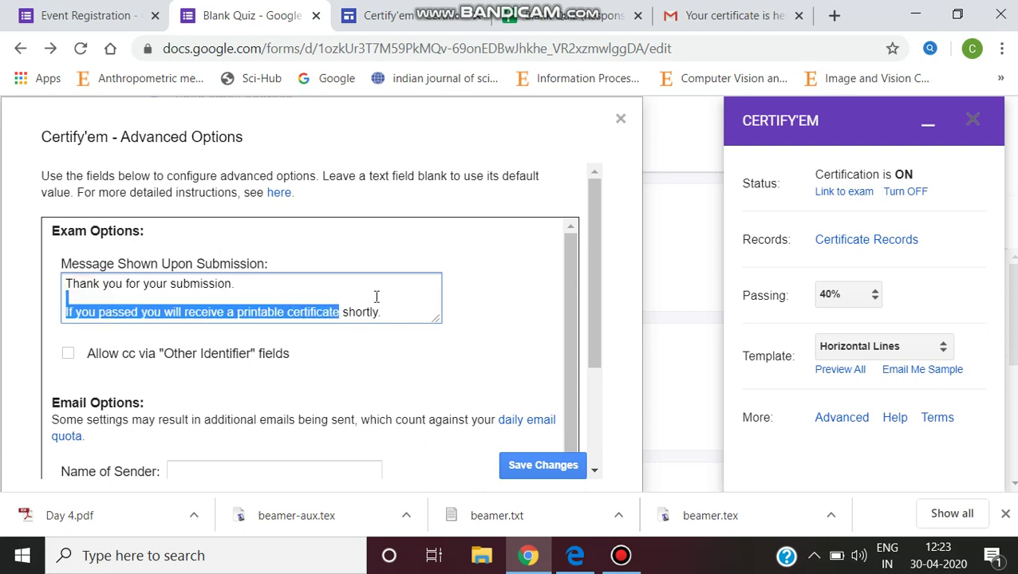
click(375, 296)
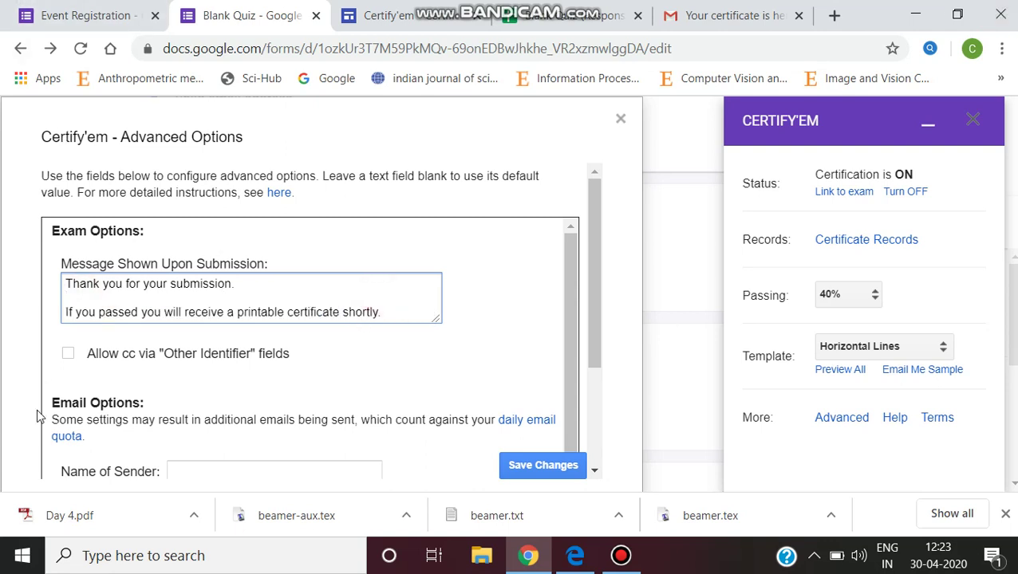
scroll(80, 375, down, 2)
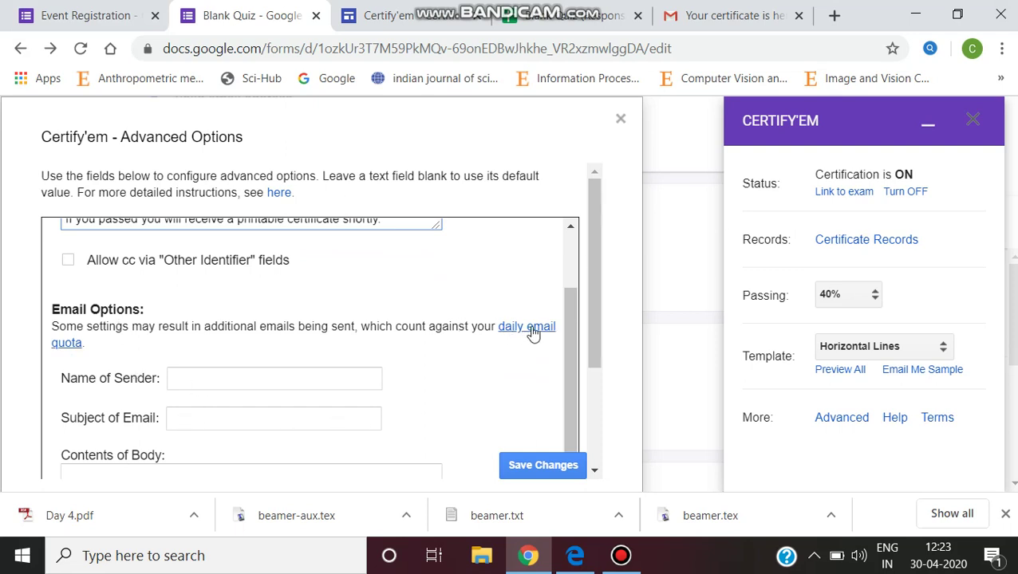
drag(568, 311, 564, 386)
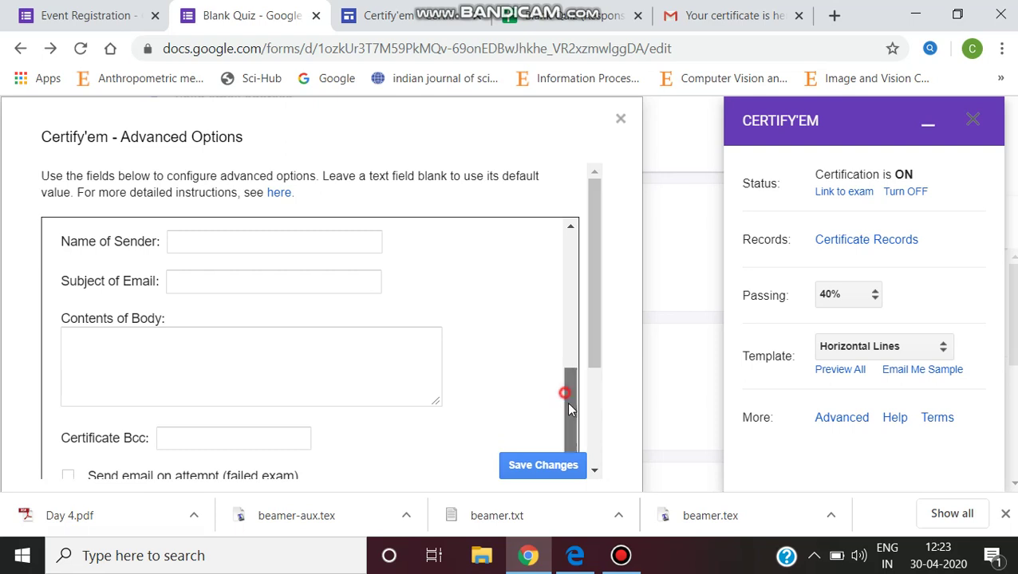
scroll(571, 423, down, 1)
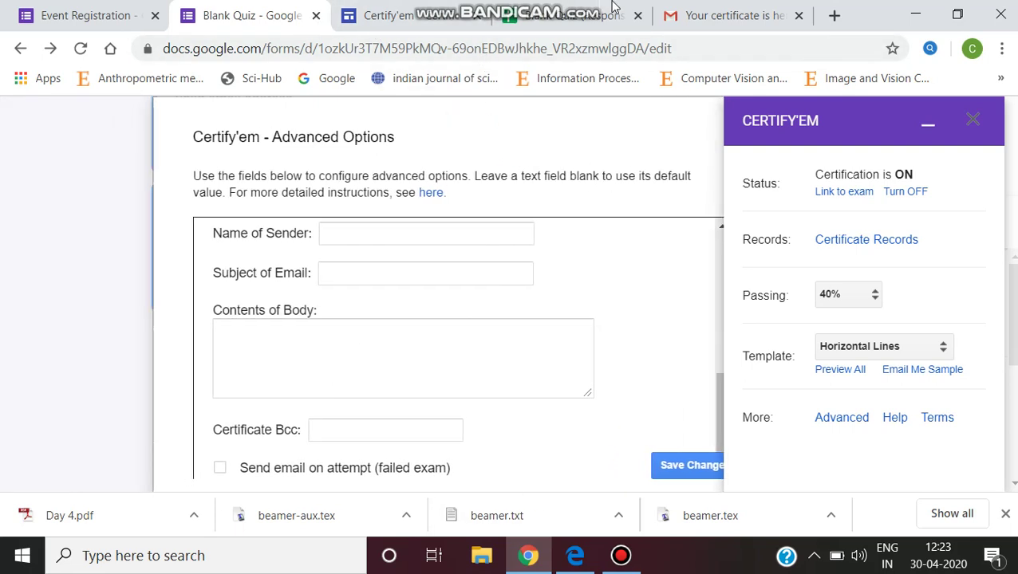
triple_click(205, 210)
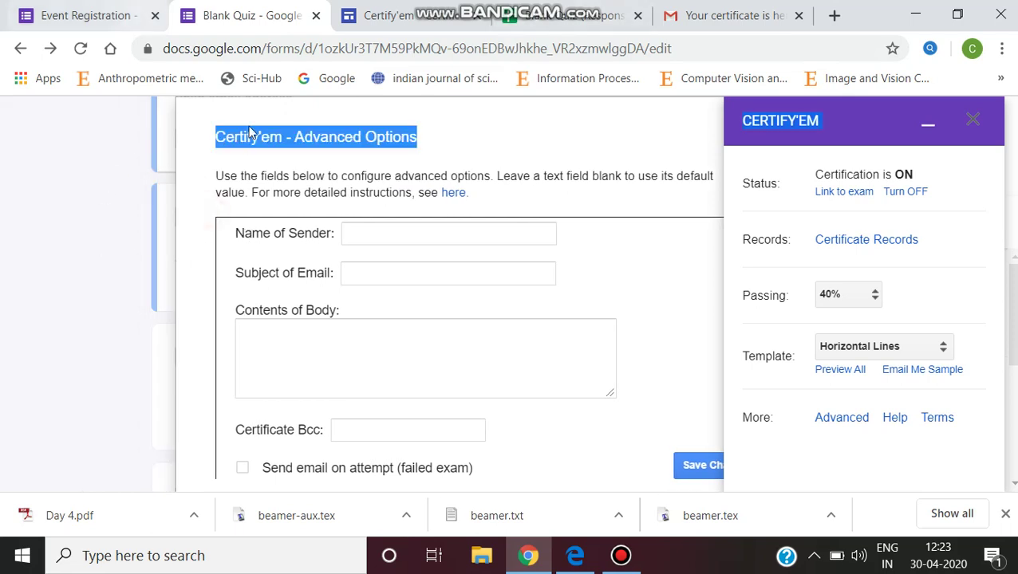
click(207, 399)
scroll(386, 443, down, 2)
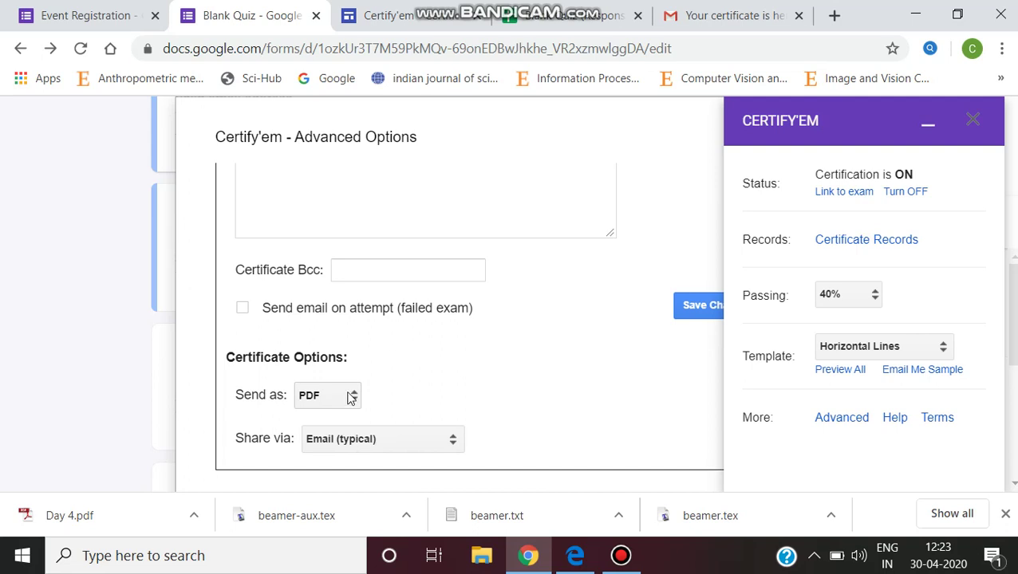
Keep the certificate options at Send as PDF and Share via Email (typical), and save the advanced options.
click(351, 397)
click(354, 397)
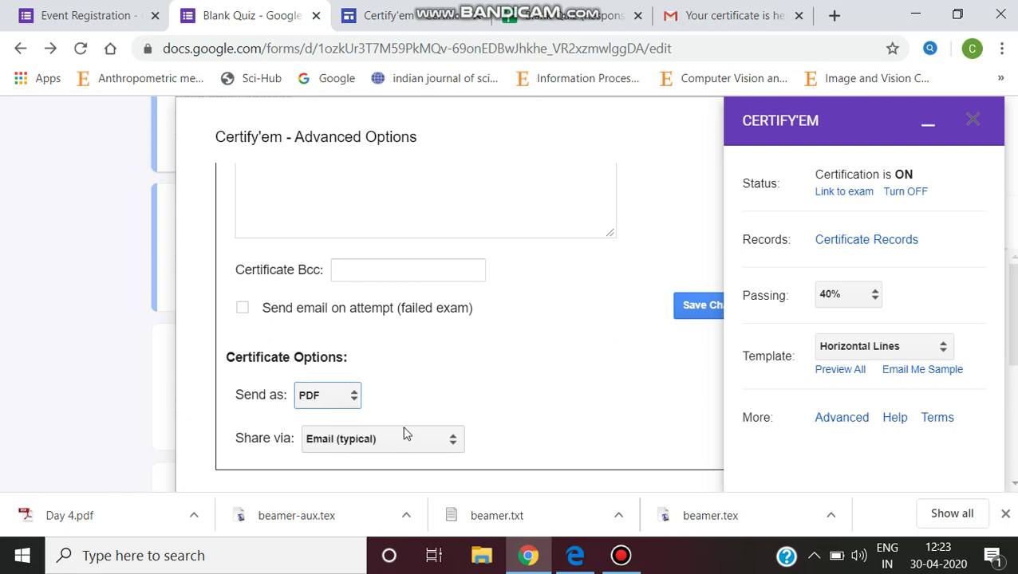
click(452, 442)
click(452, 442)
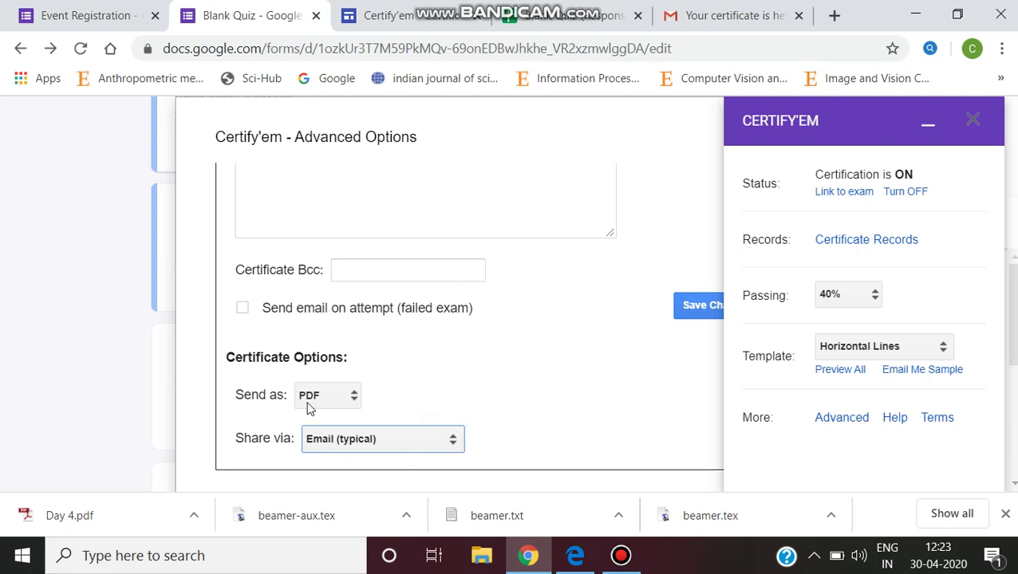
click(705, 313)
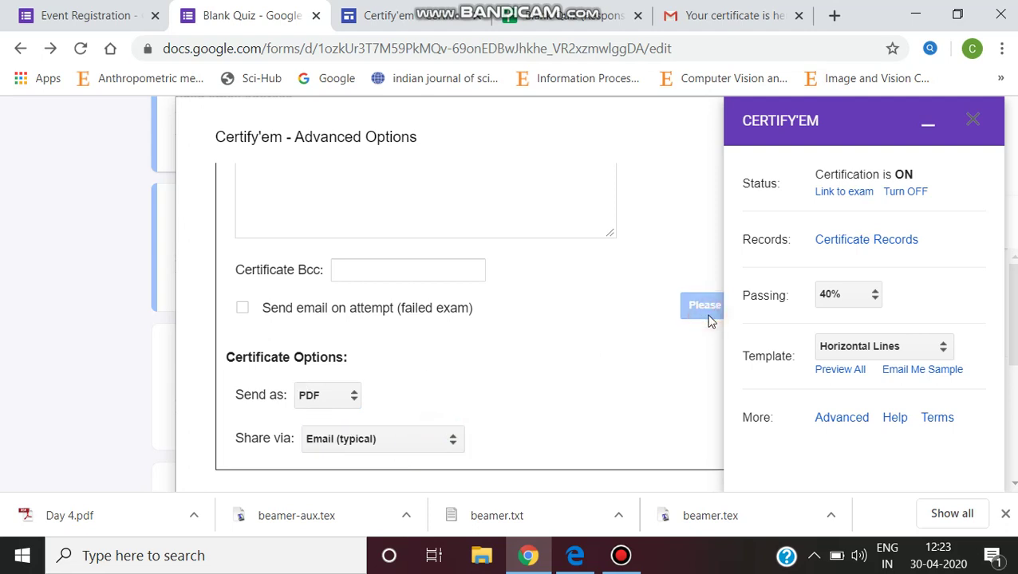
Open the link to the exam and switch to Gmail to view the received One Mark Test certificate PDF.
click(824, 193)
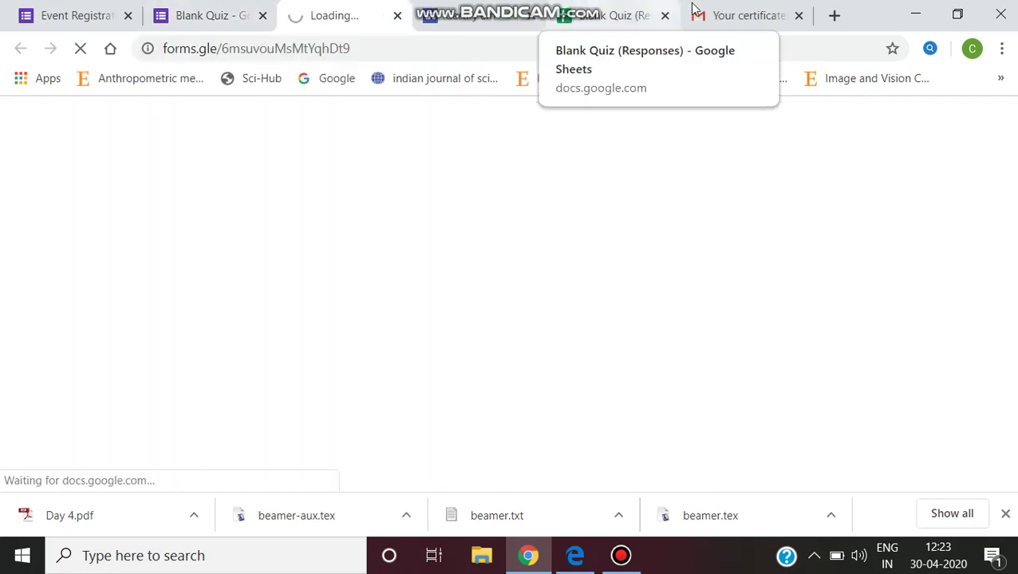
click(729, 12)
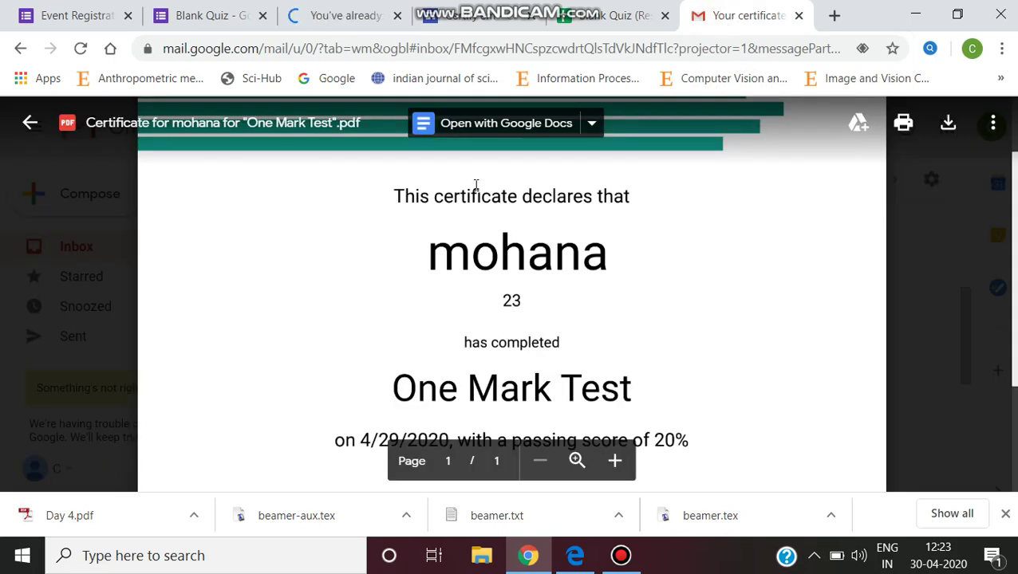